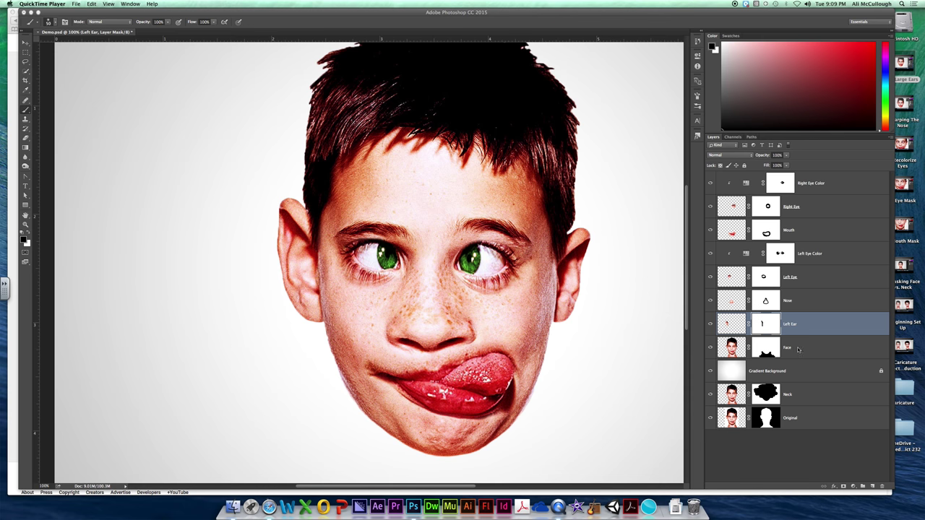
On the Face layer at 200% zoom, lasso a freehand selection around the right ear
click(722, 348)
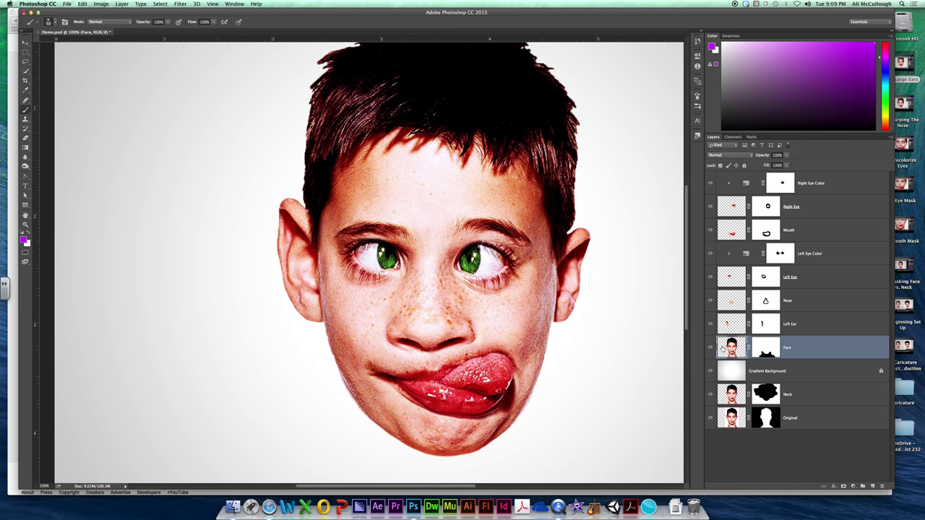
key(super+equal)
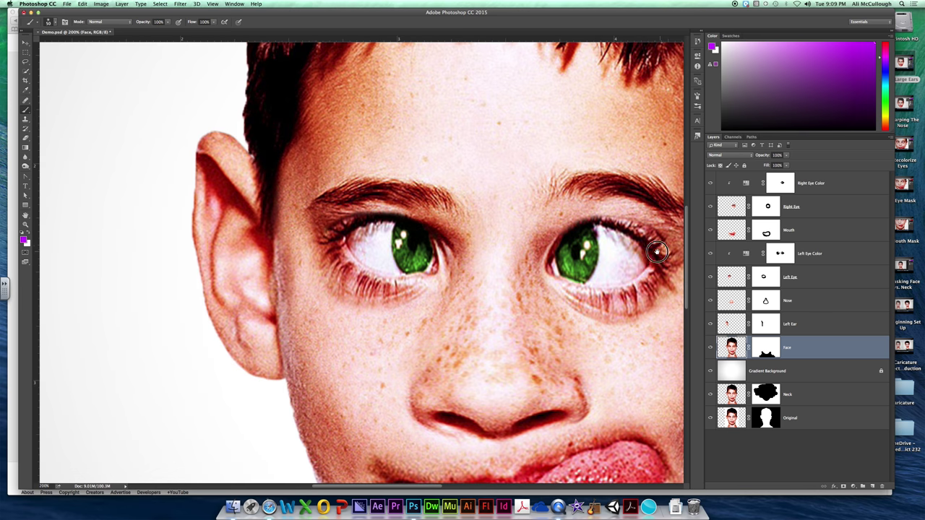
scroll(452, 231, right, 5)
scroll(493, 221, right, 4)
scroll(493, 221, down, 2)
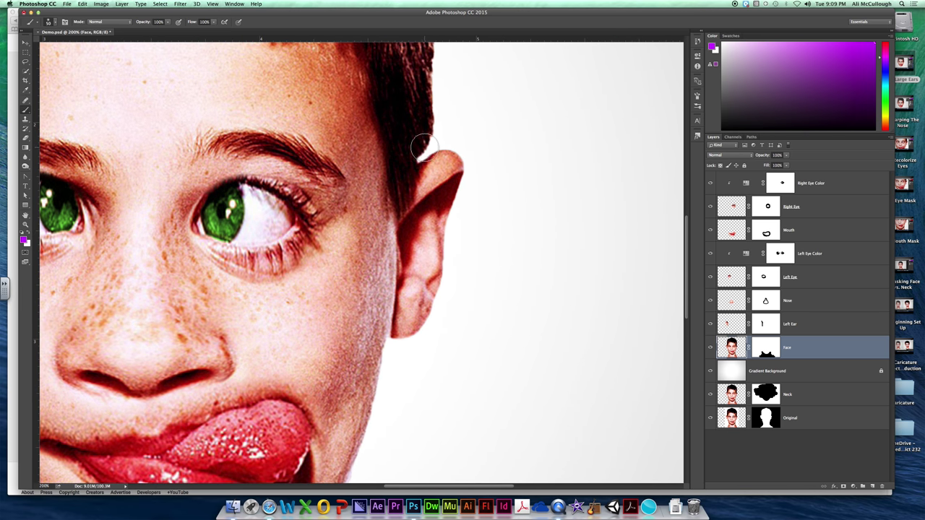
key(l)
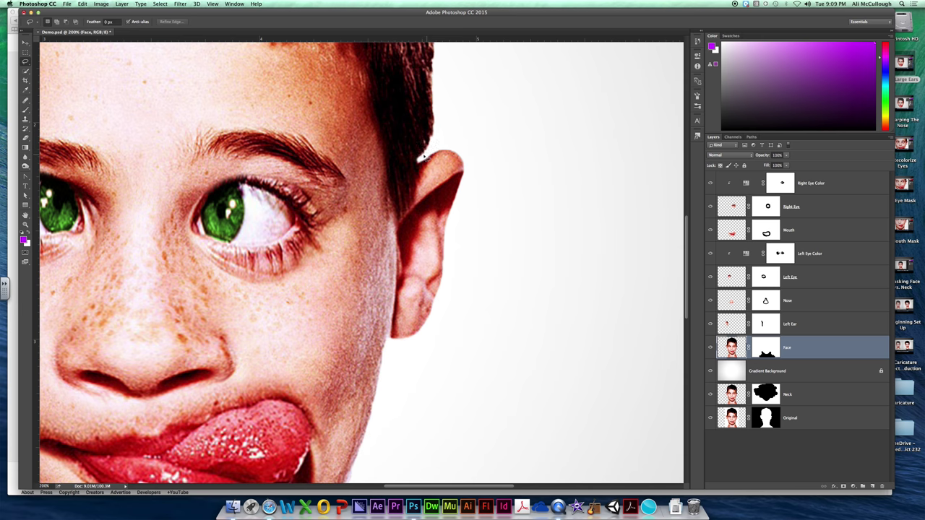
mouse_move(418, 160)
mouse_down()
mouse_move(438, 144)
mouse_move(487, 155)
mouse_move(456, 318)
mouse_move(399, 348)
mouse_move(361, 347)
mouse_move(343, 320)
mouse_move(365, 195)
mouse_move(386, 165)
mouse_move(407, 155)
mouse_move(420, 160)
mouse_up()
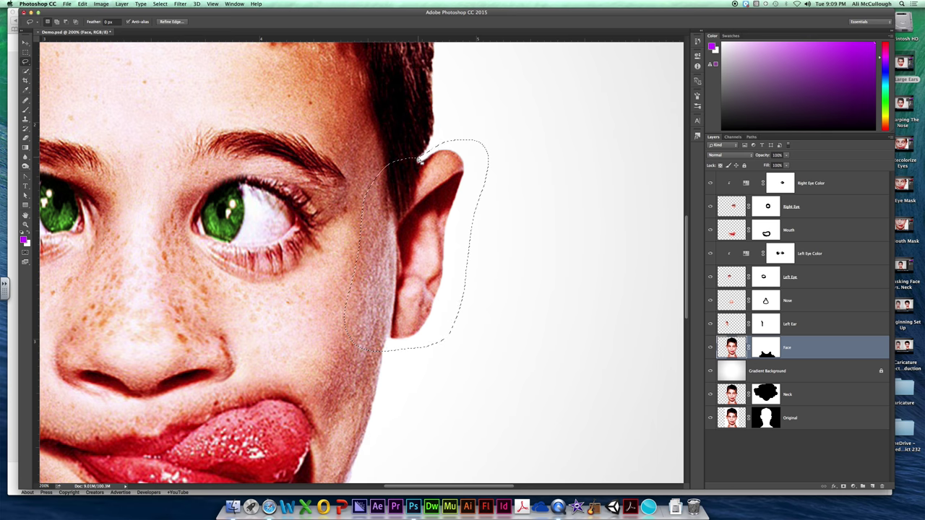
Copy the selected ear to a new layer and confirm it by toggling the Face layer off and on
key(super+j)
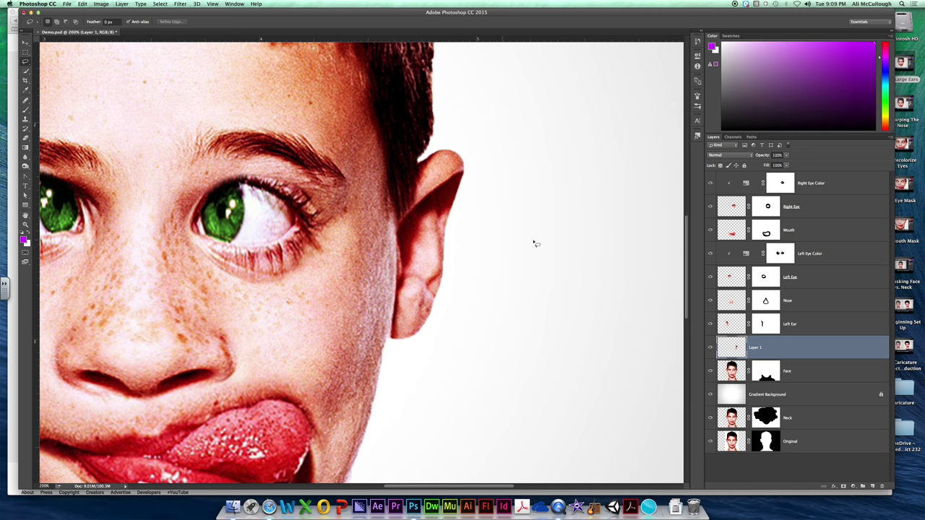
click(710, 371)
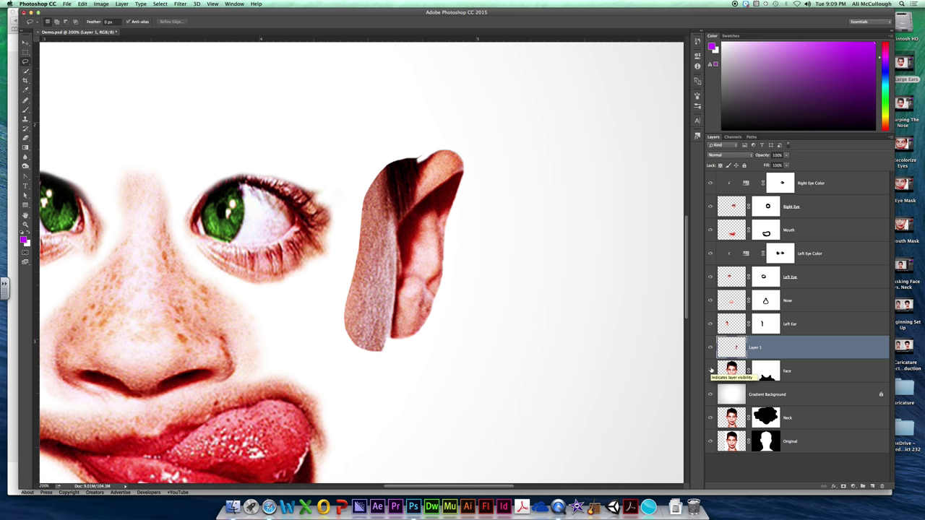
click(710, 371)
Rename Layer 1 to 'Right Ear' and zoom out to see the whole face
double_click(755, 348)
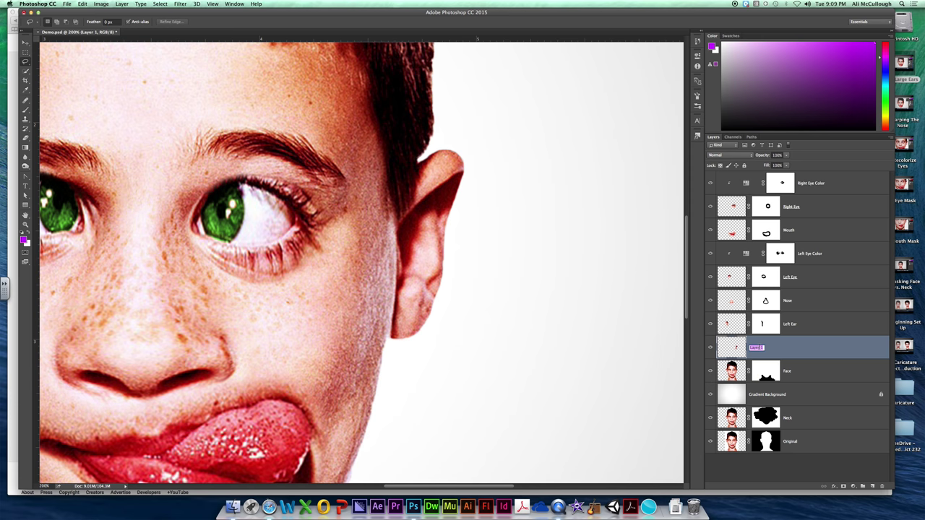
text(Right Ear)
key(Return)
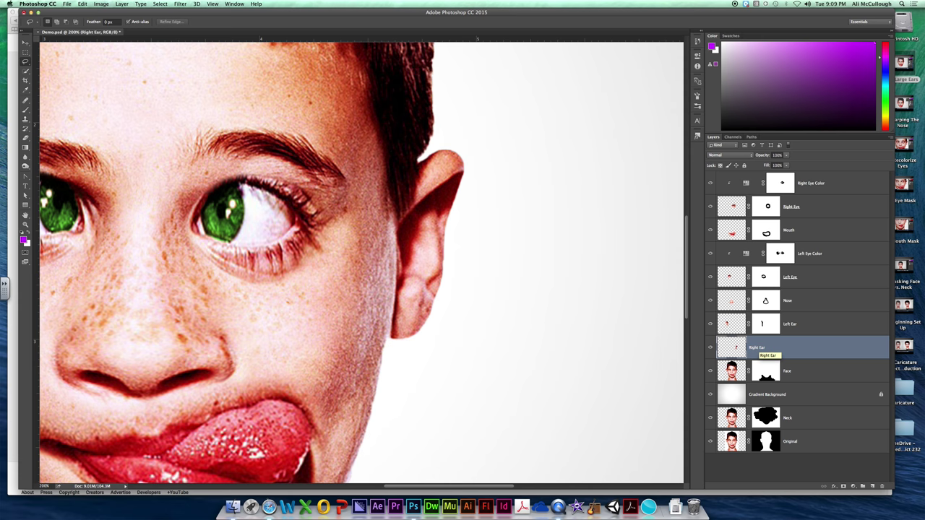
key(super+1)
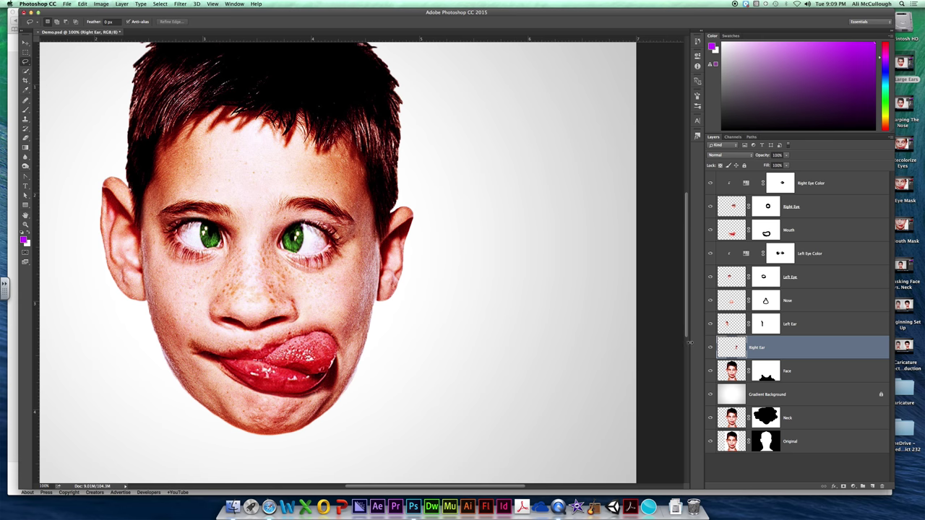
key(super+t)
Scale the Right Ear copy down to about 76% and commit the transform
drag(414, 206, 390, 245)
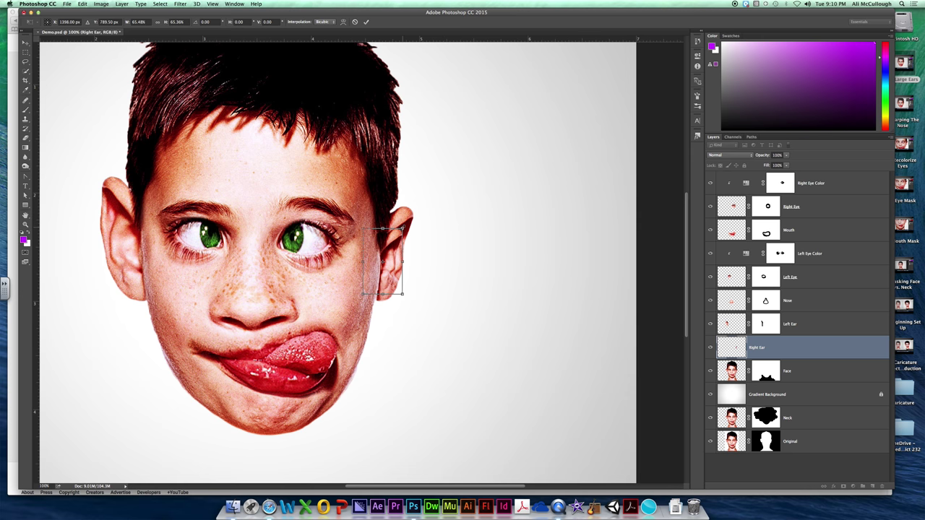
drag(402, 229, 409, 218)
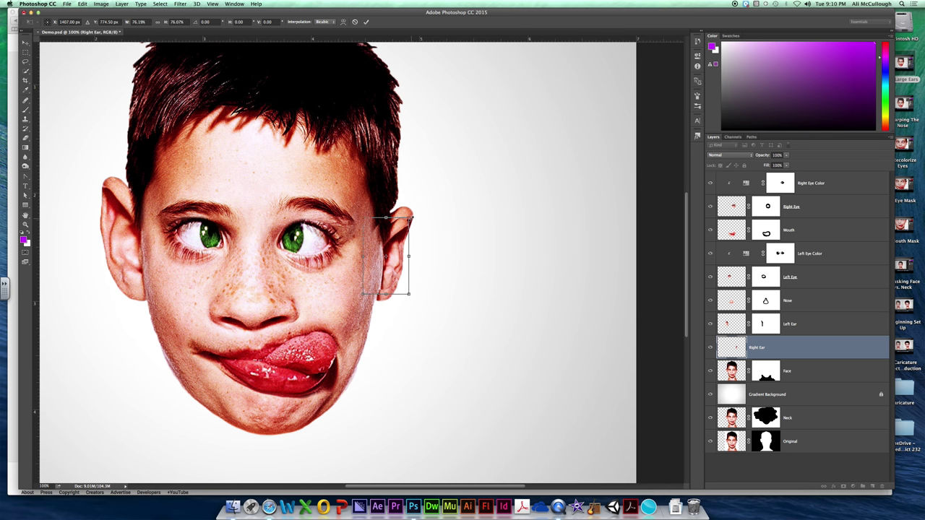
key(Return)
key(super+equal)
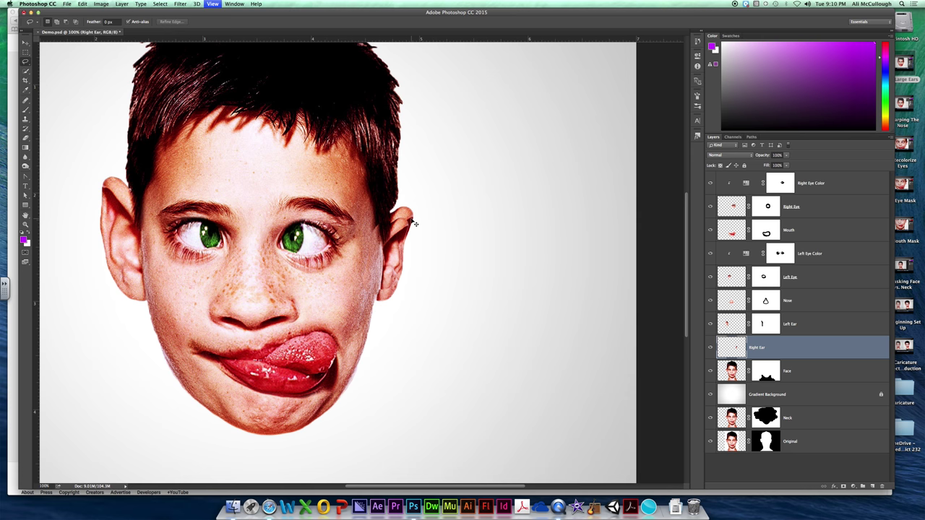
With the Move tool, slide the smaller ear copy left against the head over the original ear
key(v)
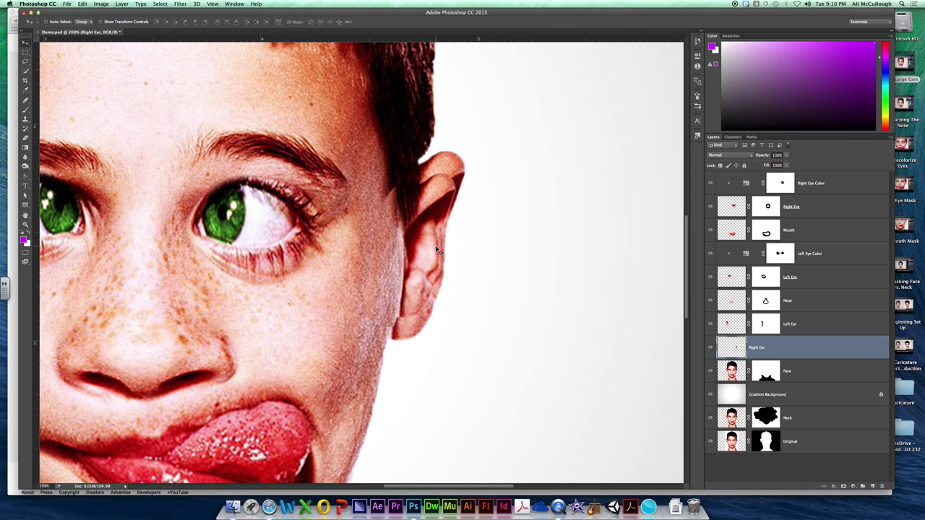
mouse_move(436, 250)
mouse_down()
mouse_move(428, 239)
mouse_move(438, 278)
mouse_move(421, 236)
mouse_up()
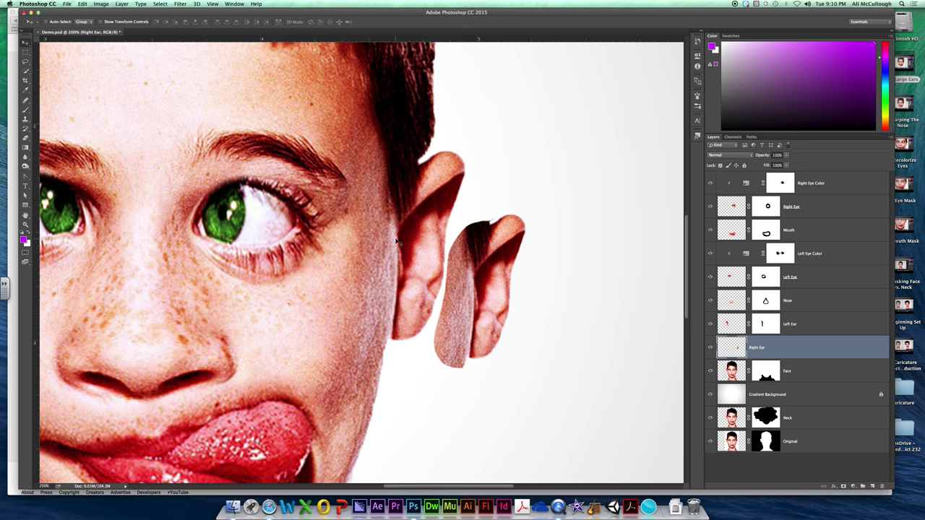
drag(477, 259, 451, 222)
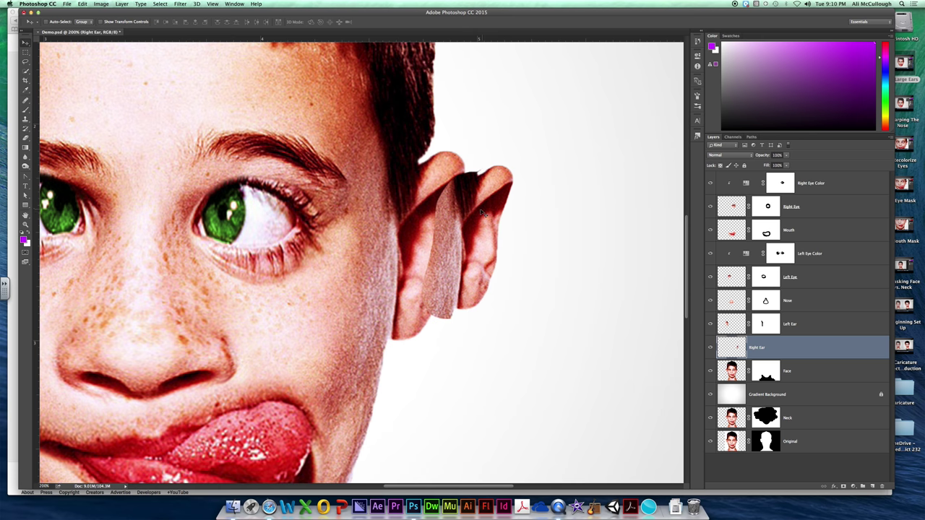
drag(461, 222, 403, 228)
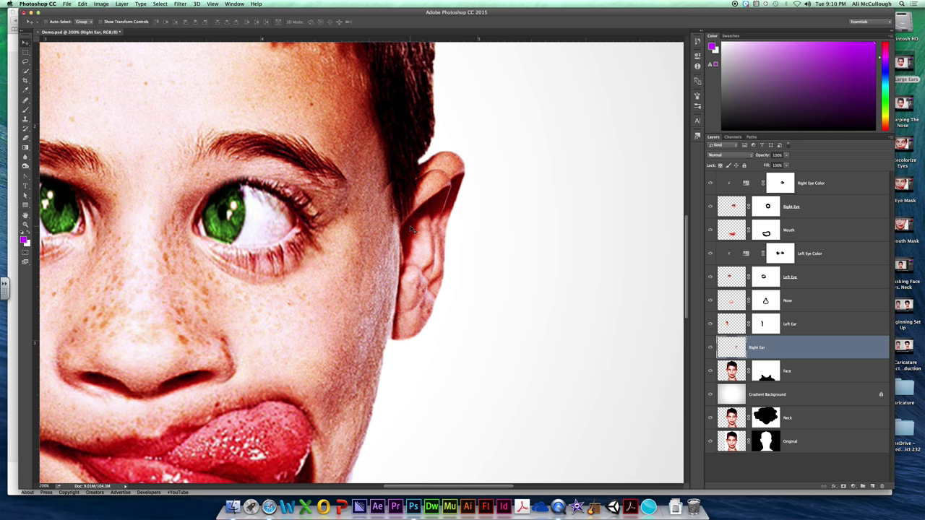
Add a layer mask to Right Ear and brush away its cheek edge and top to blend into the head
click(843, 487)
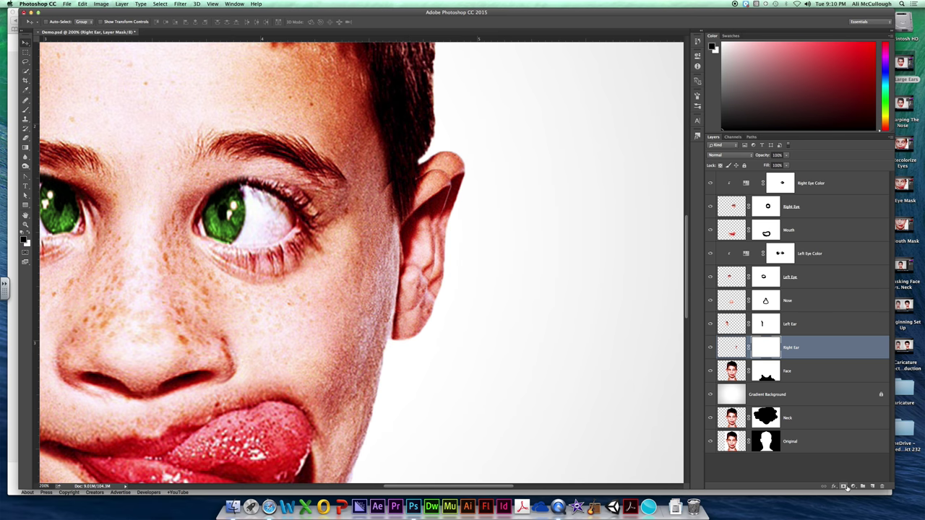
key(b)
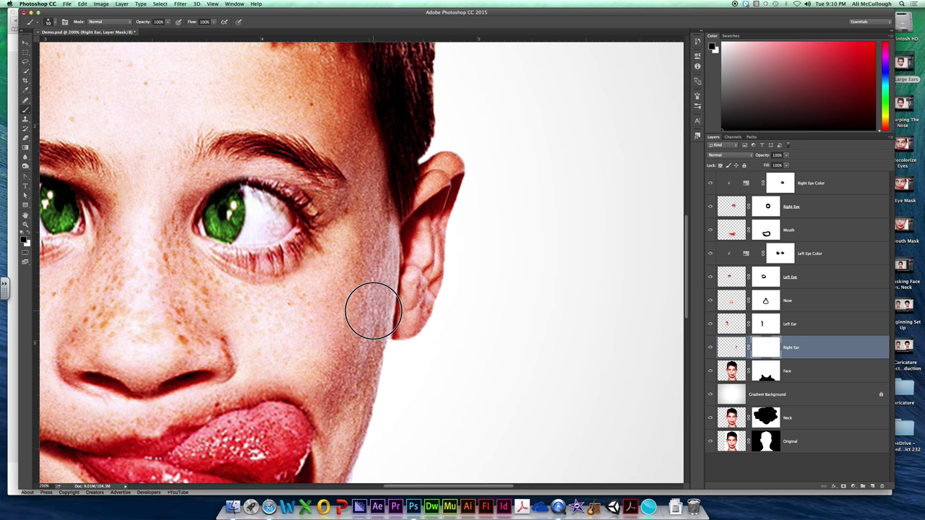
drag(373, 290, 371, 190)
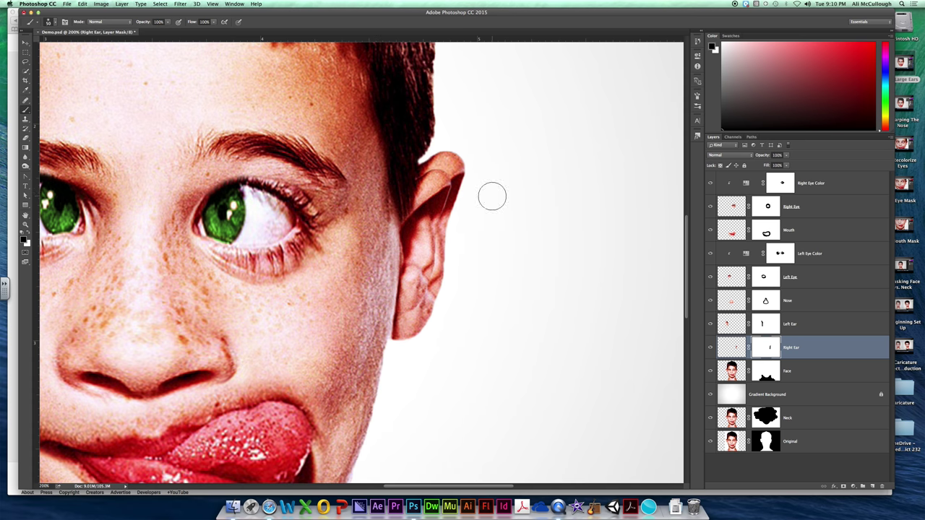
drag(436, 171, 434, 157)
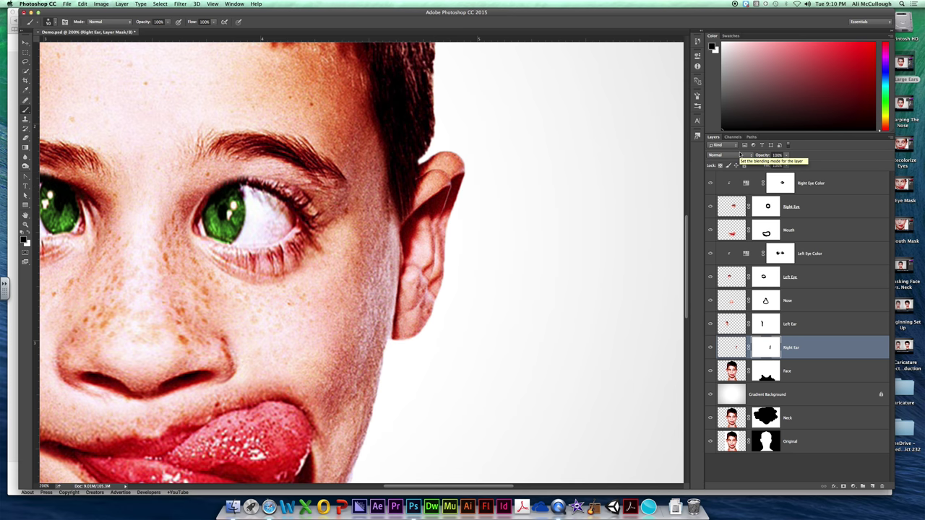
key(super+minus)
key(super+minus)
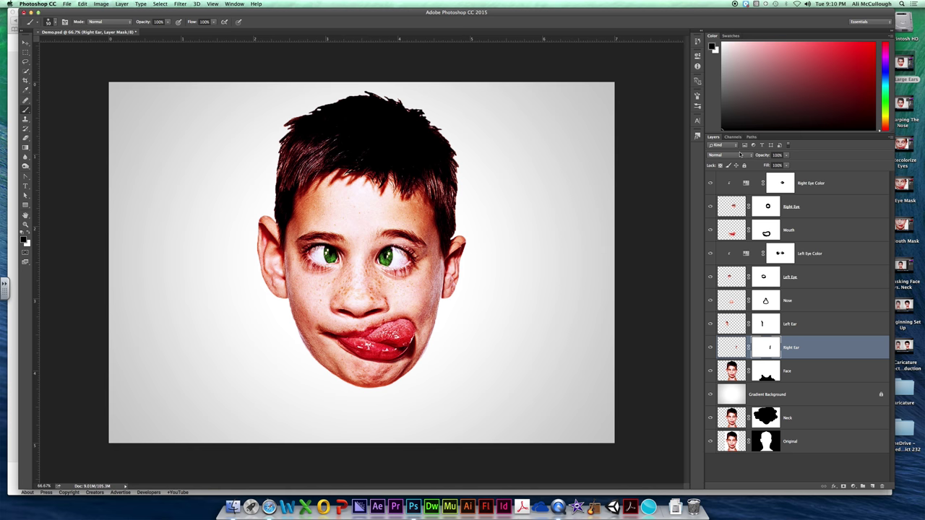
key(super+plus)
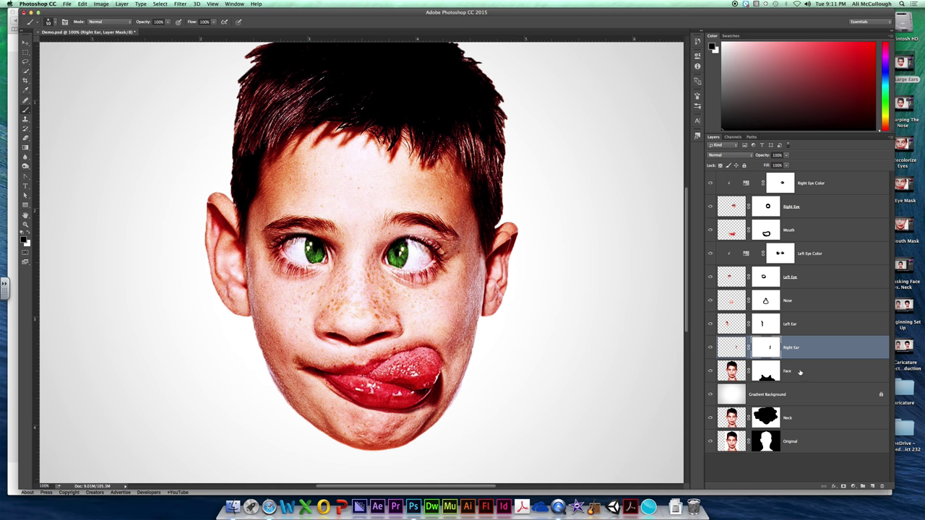
Select the Face layer, toggle its visibility several times to compare, then target its layer mask
click(757, 372)
click(710, 371)
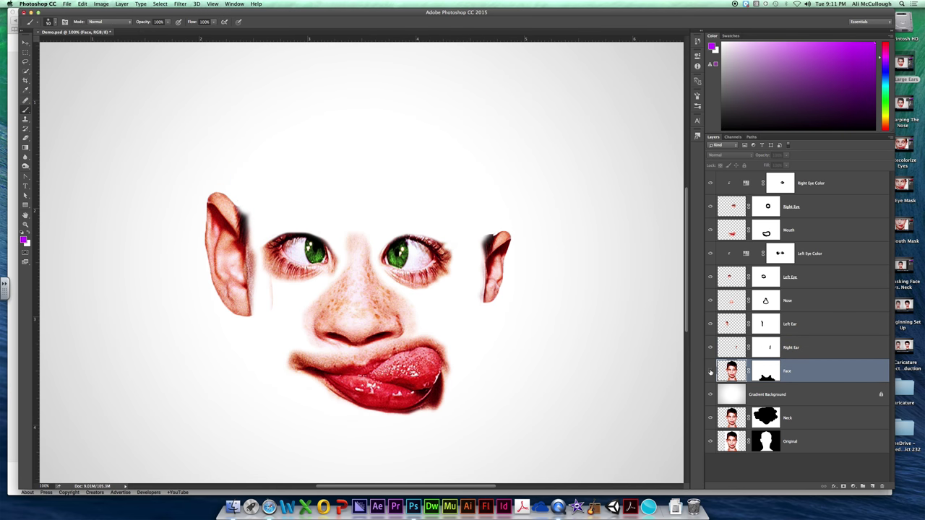
click(710, 371)
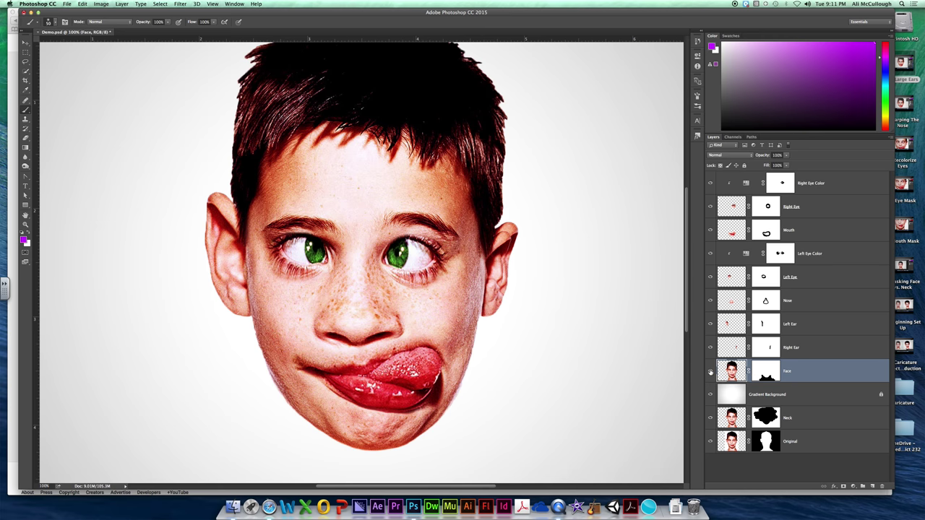
click(709, 370)
click(710, 370)
click(709, 371)
click(710, 370)
click(773, 374)
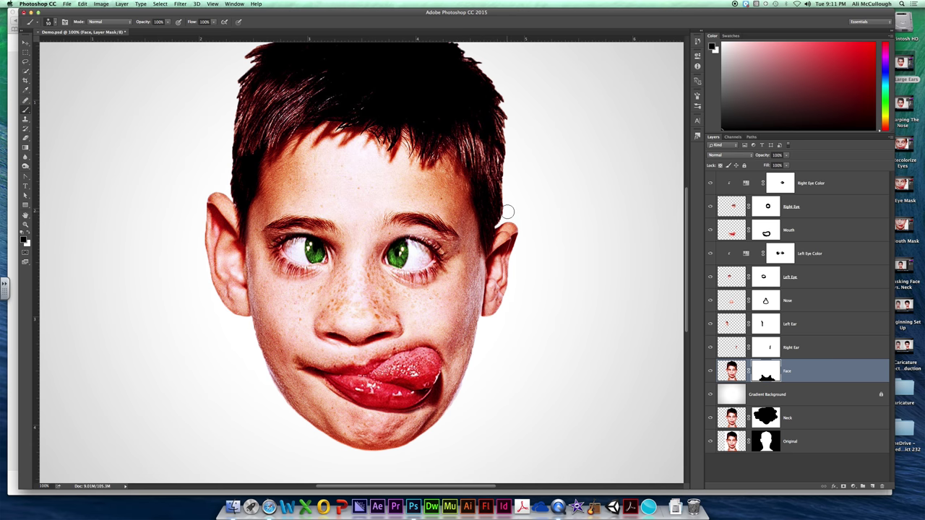
key(super+plus)
key(super+plus)
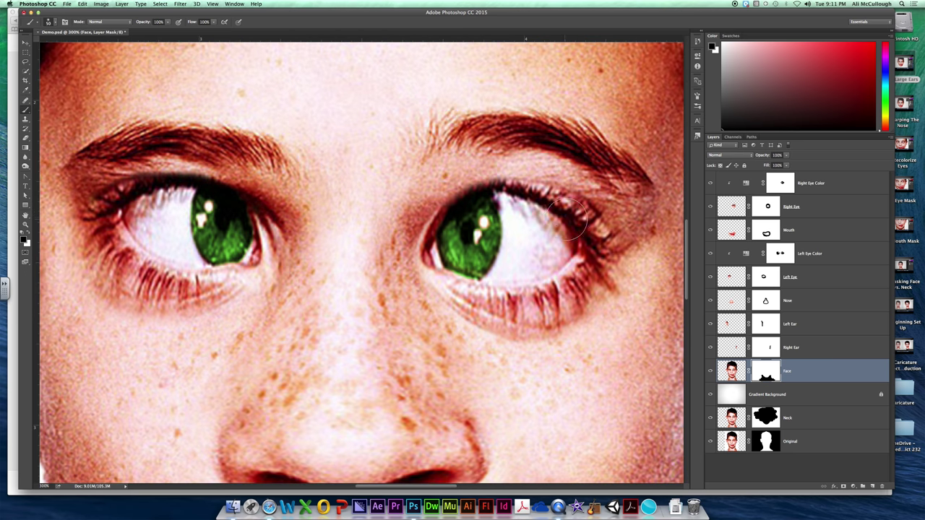
Open the Face layer mask's properties and size the brush for mask painting
scroll(429, 208, right, 15)
scroll(310, 208, left, 6)
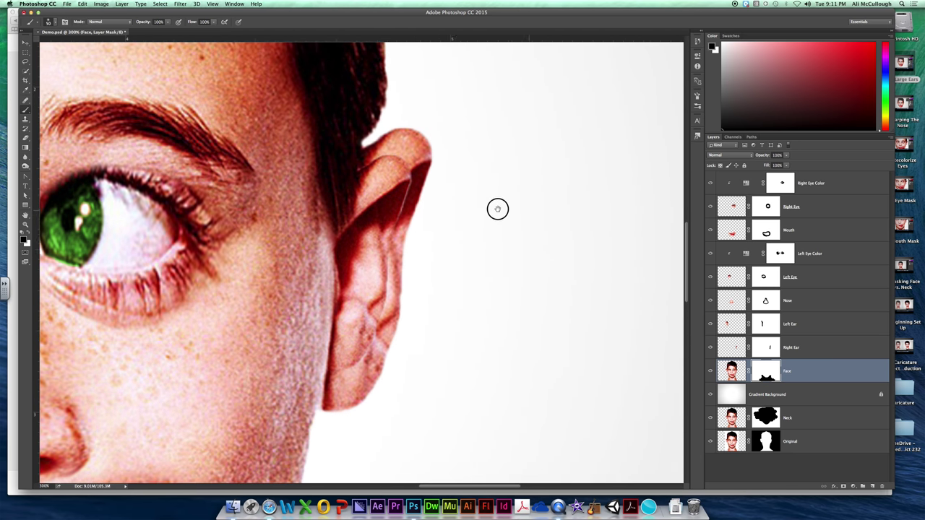
double_click(767, 371)
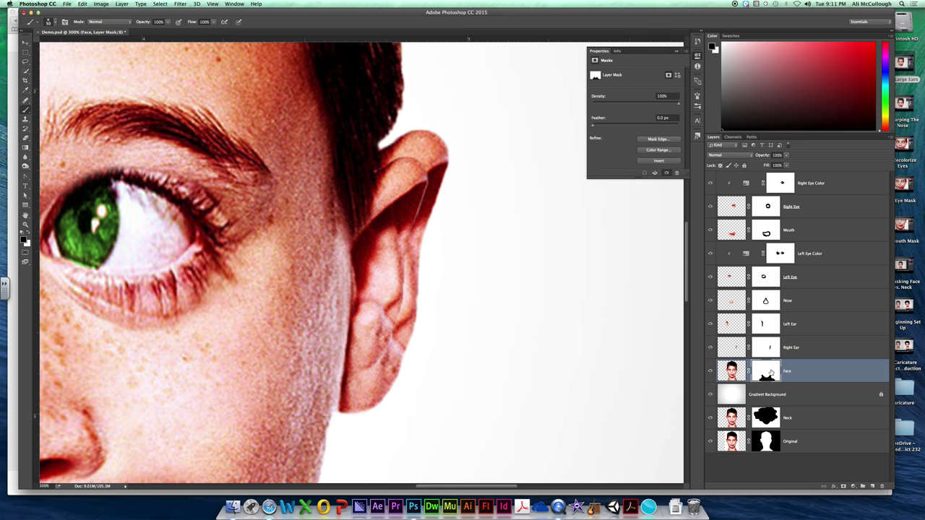
mouse_move(436, 154)
mouse_down()
mouse_move(457, 153)
mouse_move(440, 156)
mouse_move(424, 134)
mouse_move(440, 176)
mouse_move(405, 355)
mouse_move(416, 325)
mouse_move(423, 209)
mouse_up()
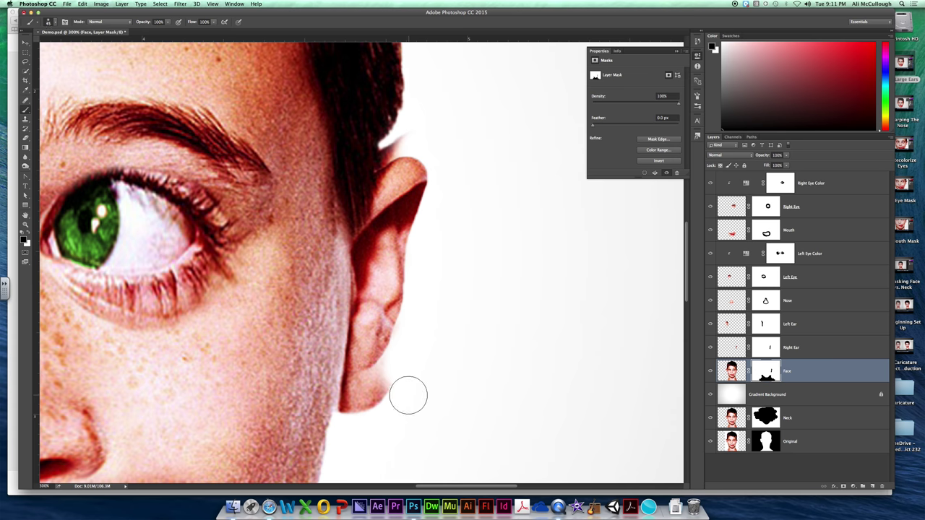
key(bracketleft)
key(bracketleft)
Paint the Face mask black along the jaw below the ear lobe, checking with Right Ear hidden
mouse_move(338, 410)
mouse_down()
mouse_move(345, 374)
mouse_move(339, 419)
mouse_move(347, 374)
mouse_move(366, 367)
mouse_move(371, 382)
mouse_up()
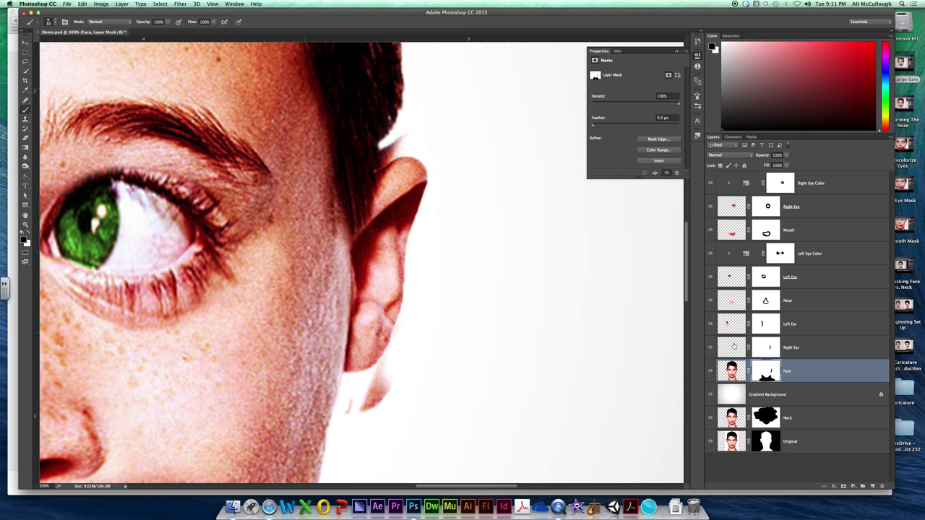
click(708, 348)
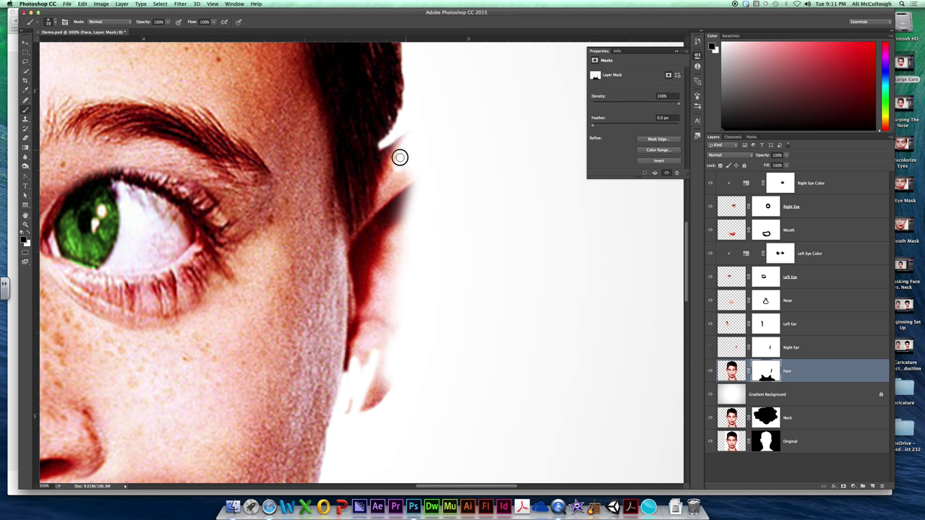
drag(345, 262, 340, 393)
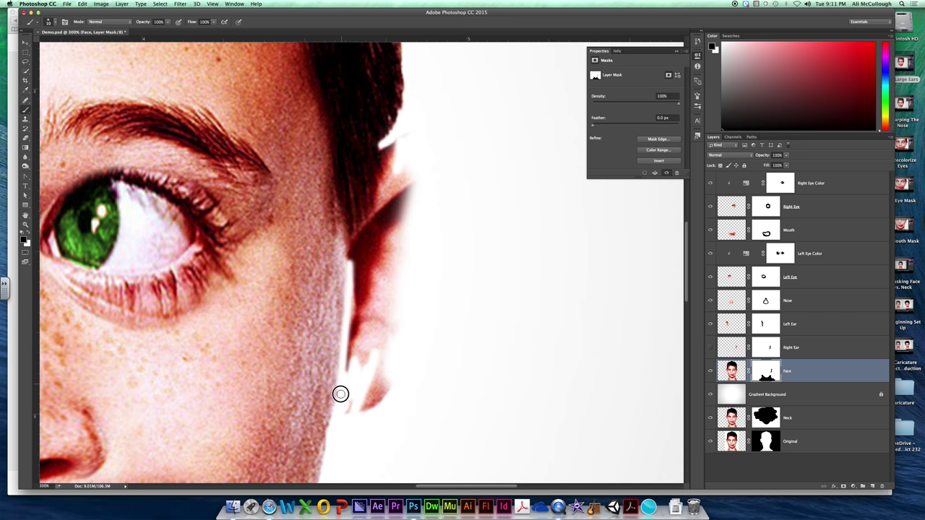
key(super+z)
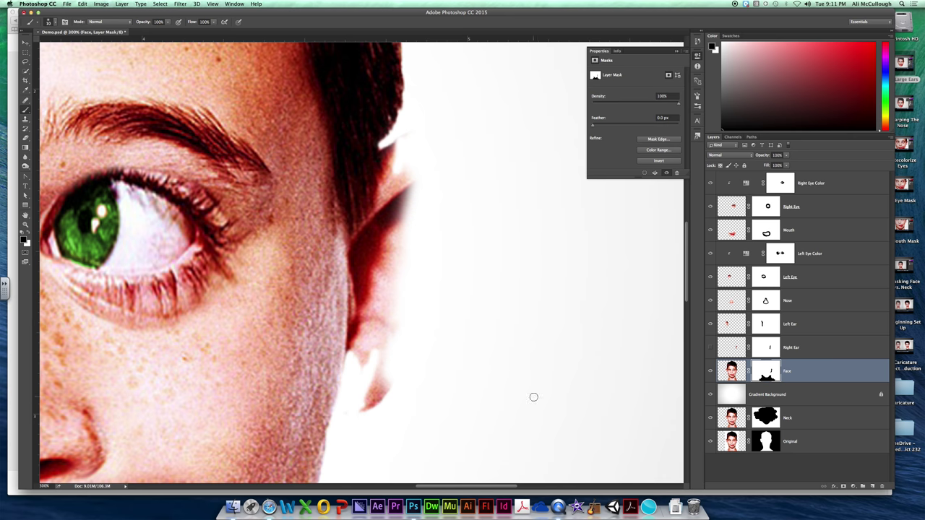
click(710, 347)
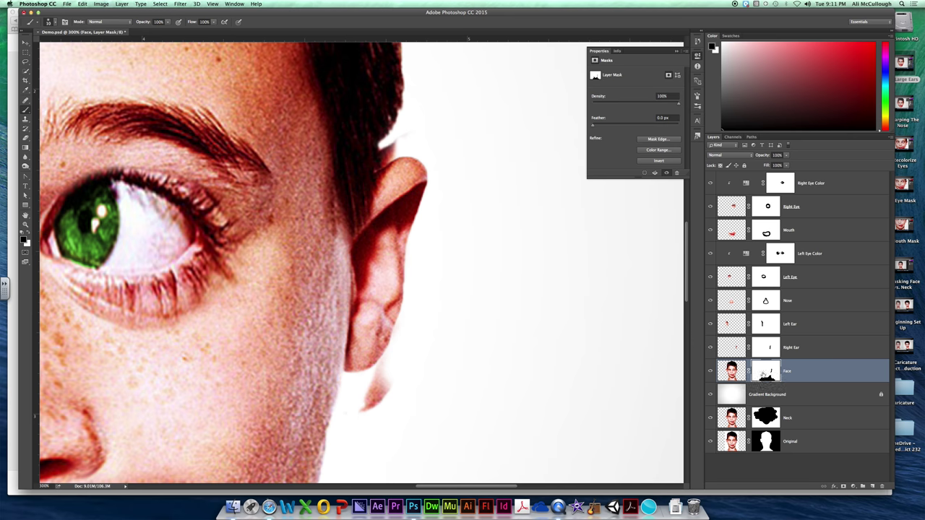
mouse_move(383, 346)
mouse_down()
mouse_move(356, 406)
mouse_move(374, 398)
mouse_move(382, 368)
mouse_up()
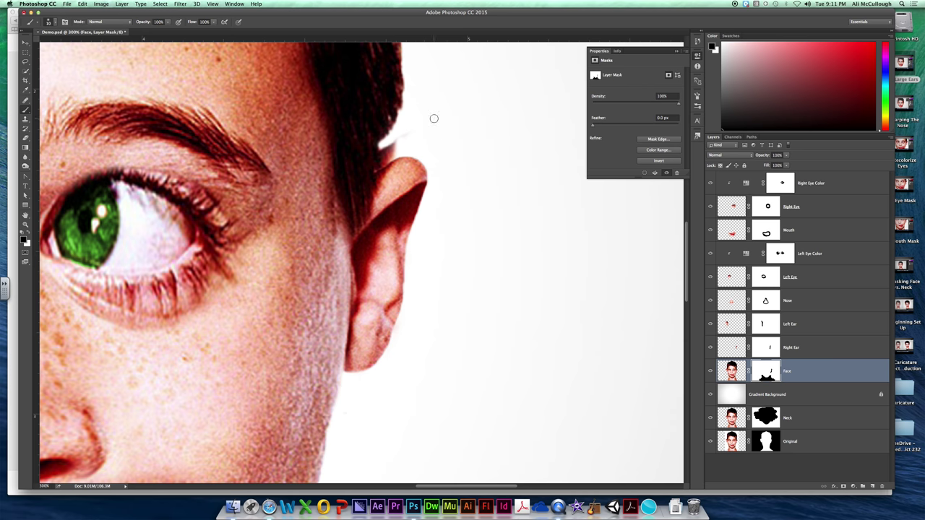
Mask out the skin streak above the ear, restore hair with white, then reselect Right Ear
mouse_move(390, 142)
mouse_down()
mouse_move(388, 149)
mouse_move(403, 135)
mouse_move(378, 168)
mouse_up()
key(x)
drag(371, 156, 376, 133)
key(x)
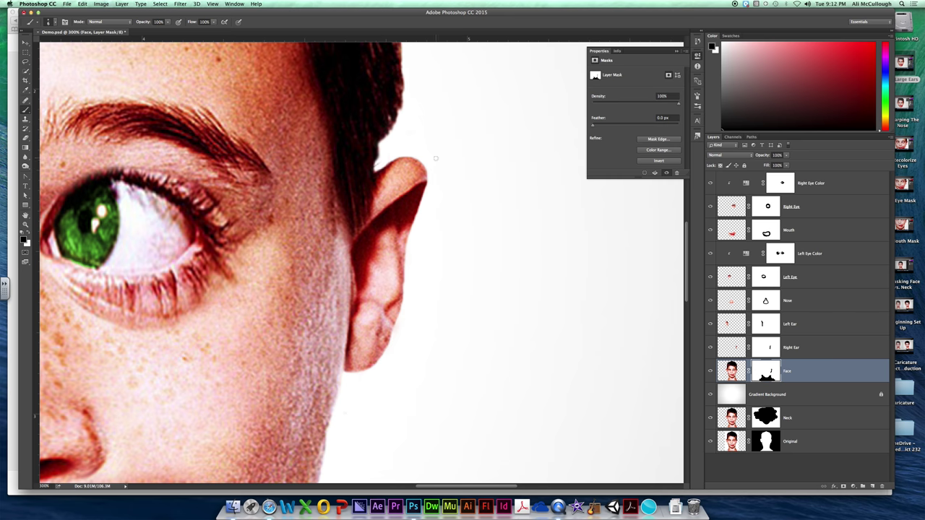
key(alt+bracketright)
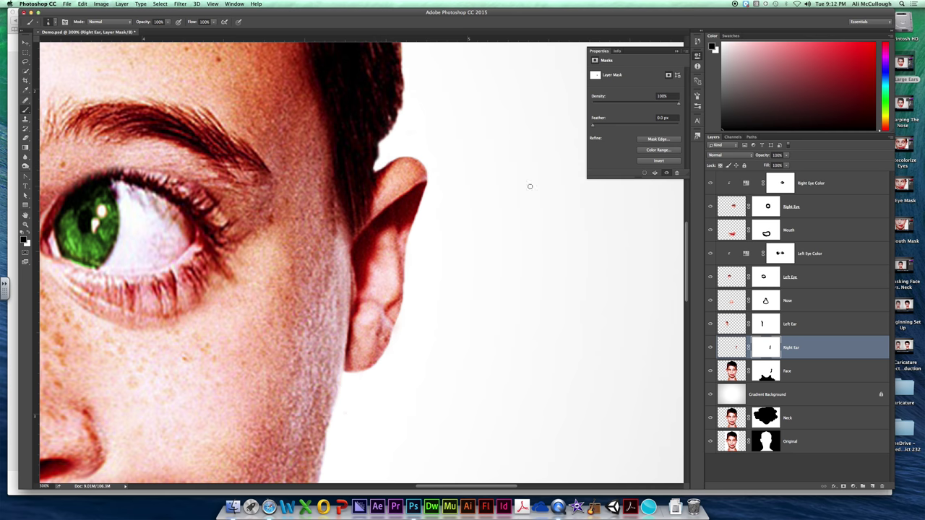
key(super+minus)
key(super+minus)
key(super+minus)
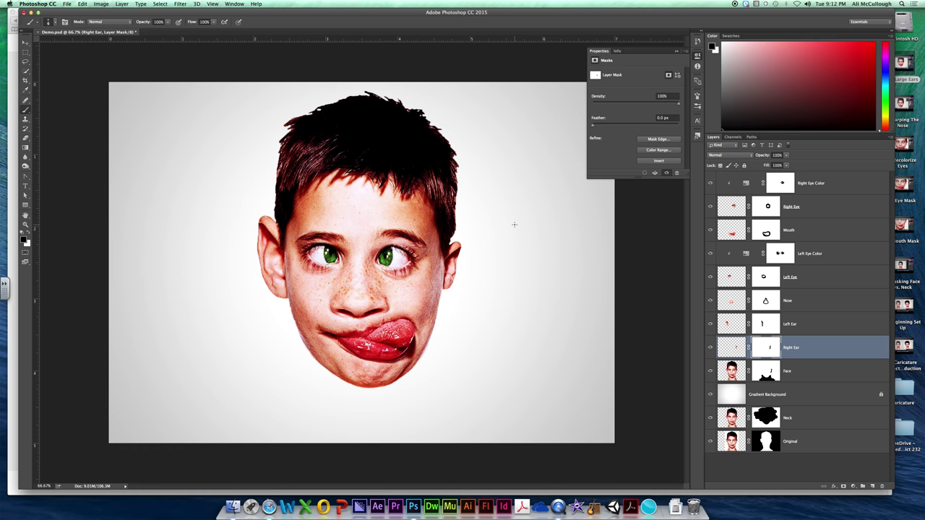
click(773, 371)
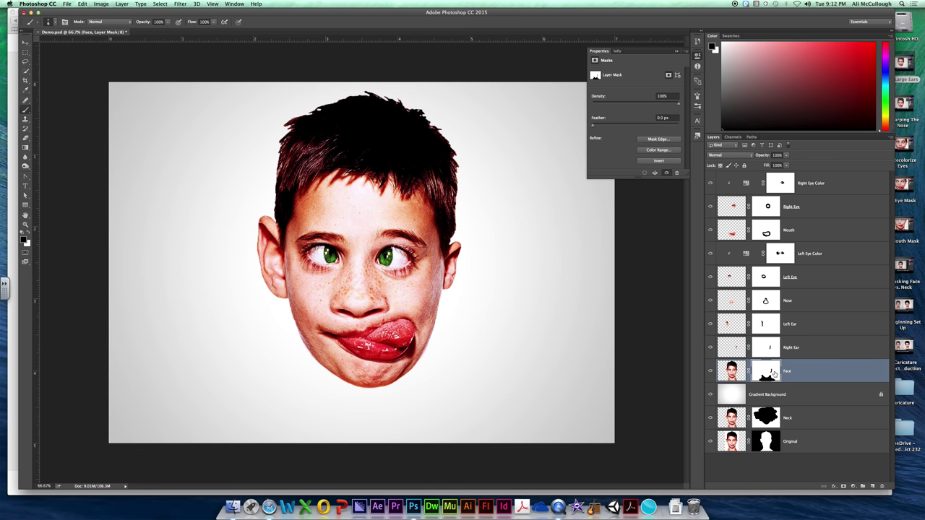